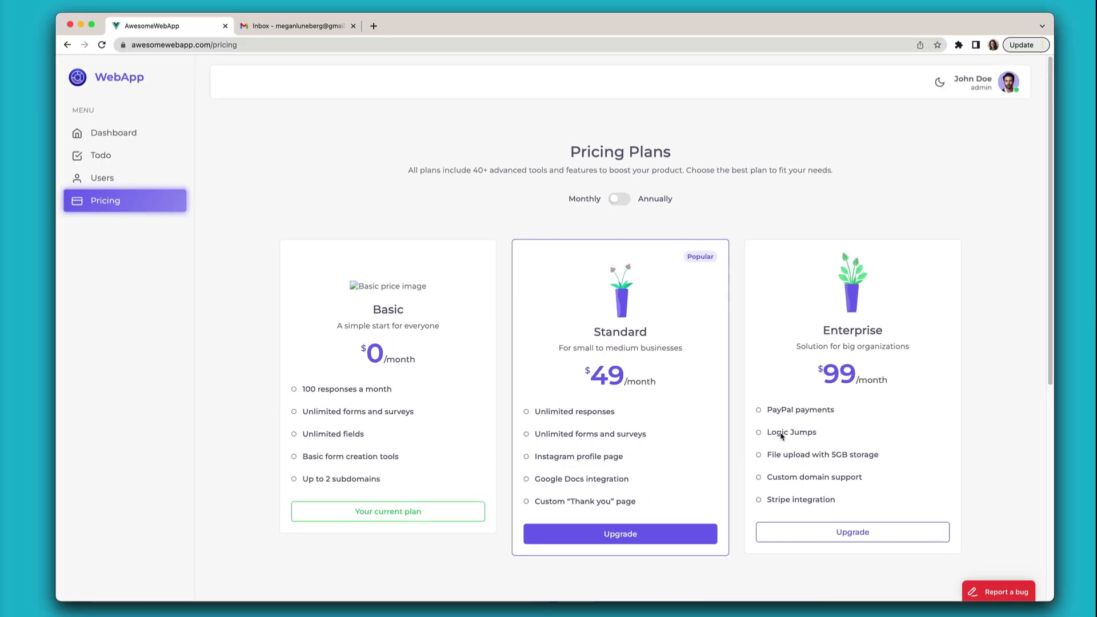
Step: Report 'Cannot buy a plan' with an arrow and 'Not working' note on the Standard Upgrade button
left_click(998, 592)
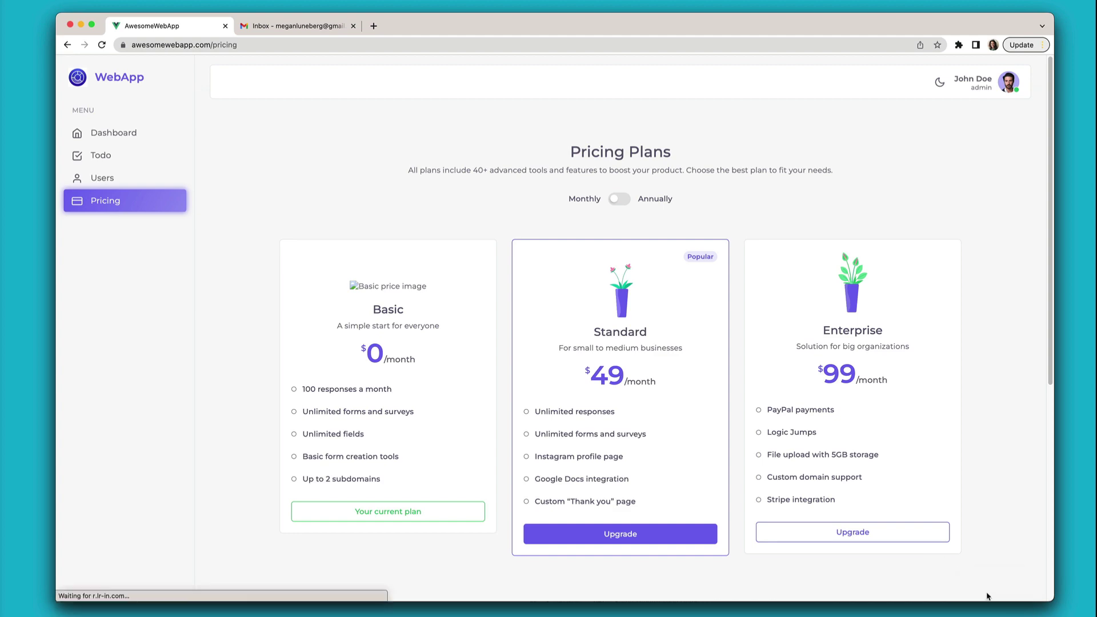
left_click_drag(378, 307, 428, 491)
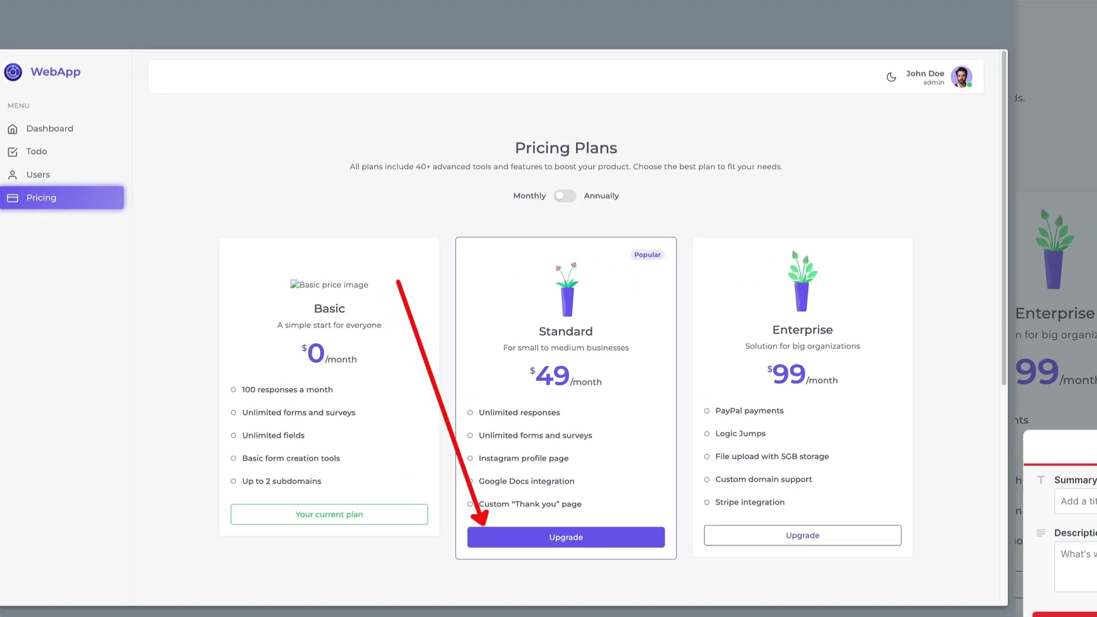
type("Not working")
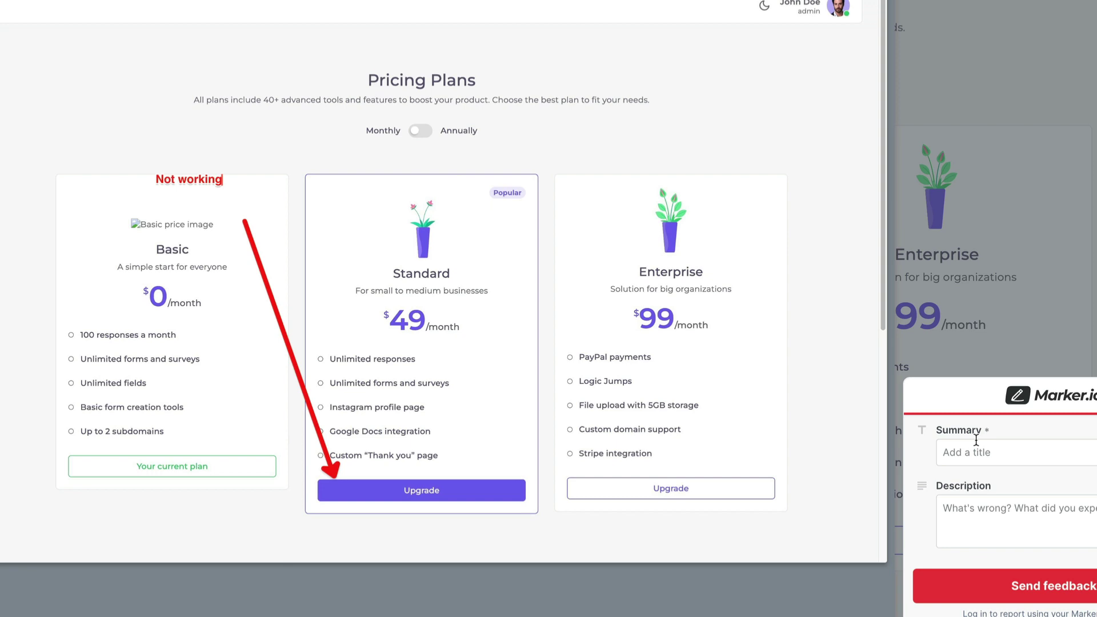
type("uy a plan")
left_click(793, 446)
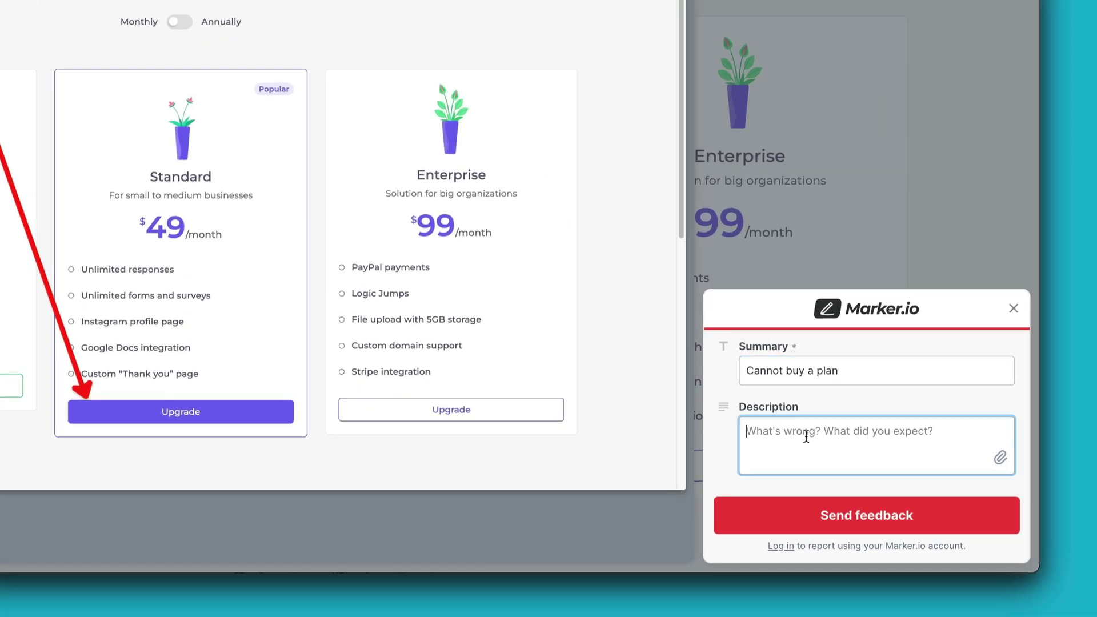
type("The button is not working")
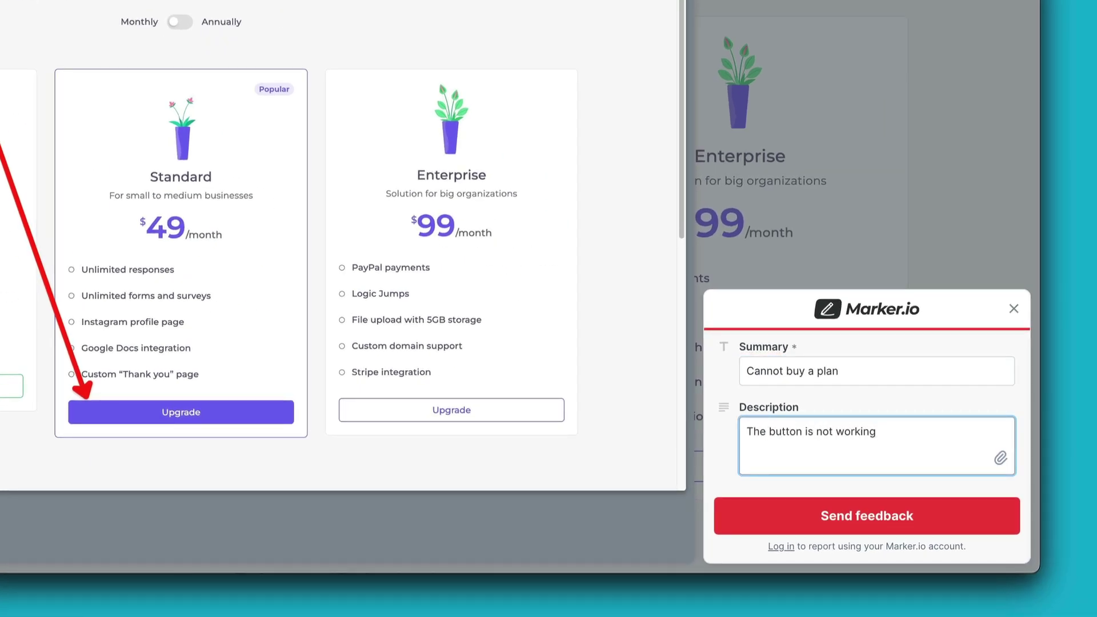
left_click(867, 516)
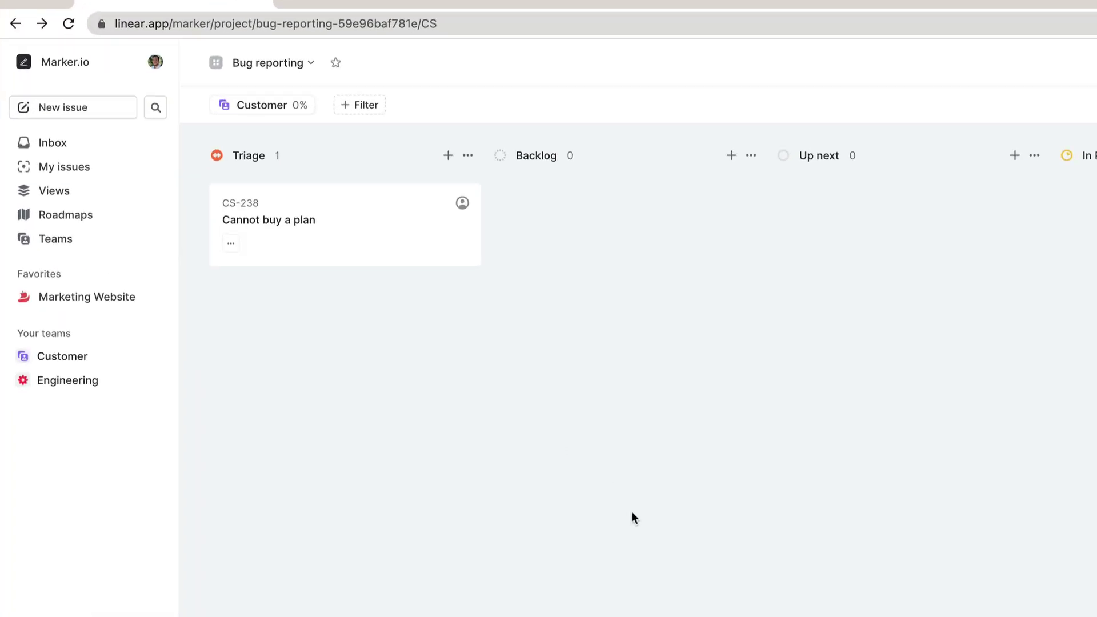
Step: Open issue CS-238 from Linear's Triage and follow its Open in Marker.io link
left_click(367, 249)
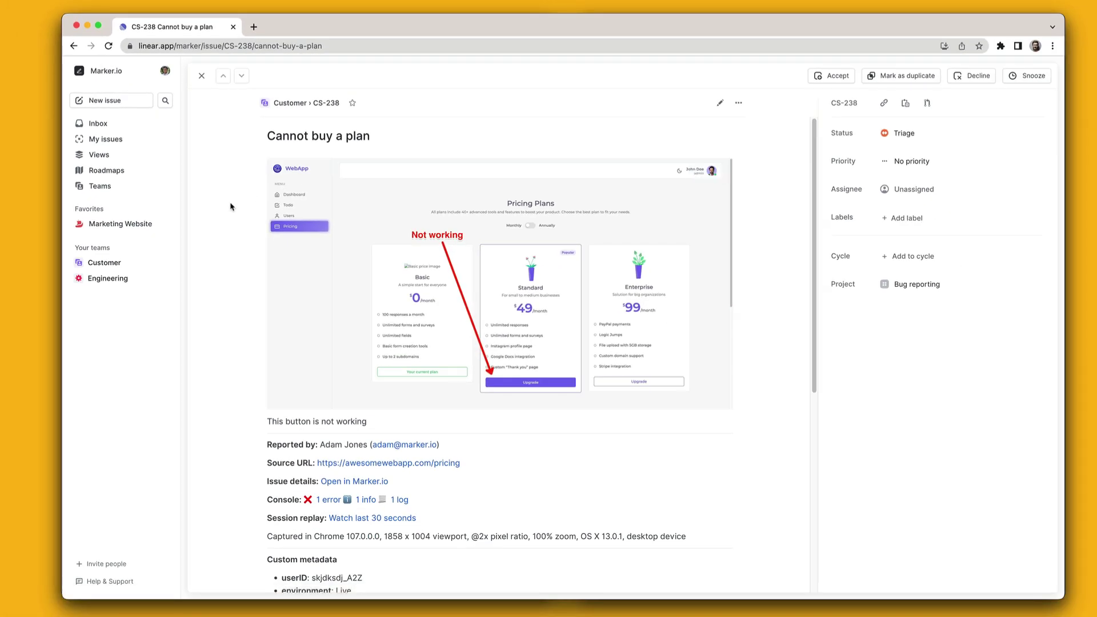
scroll(232, 229, "down", 3)
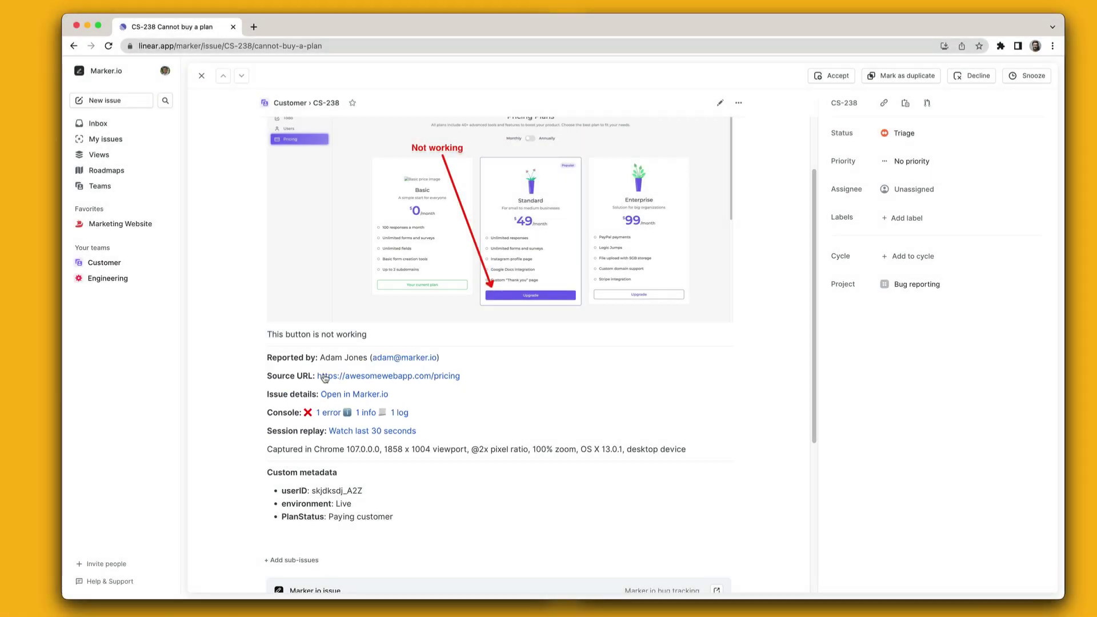
left_click(327, 379)
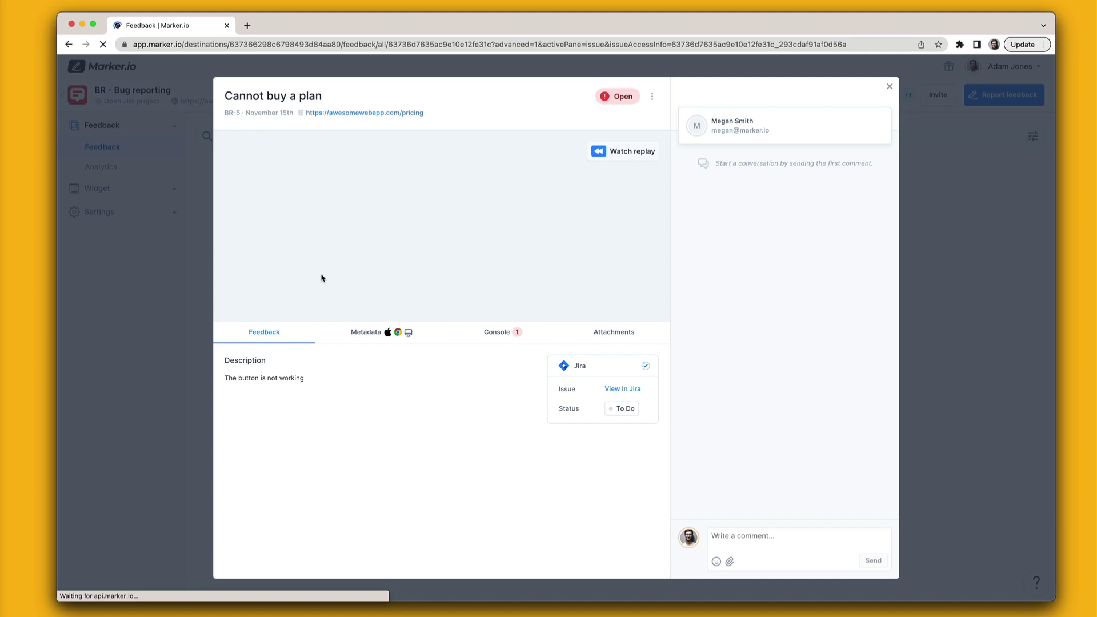
Step: Review the invalid payment method console error and replay, then ask 'Did you have a valid payment card?'
left_click(497, 393)
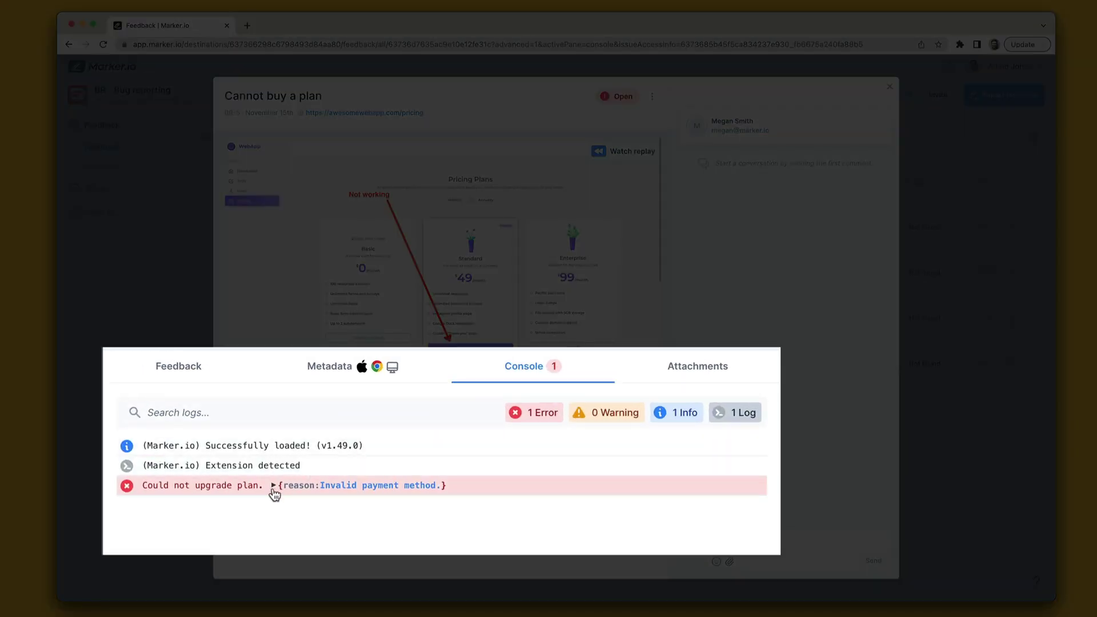
left_click(274, 486)
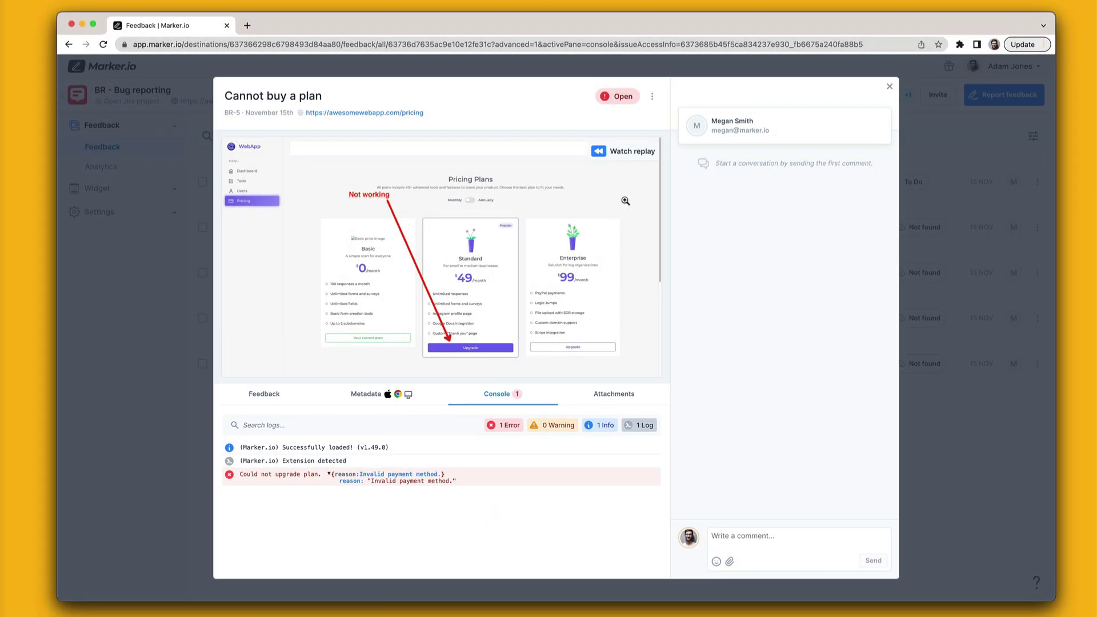
left_click(632, 154)
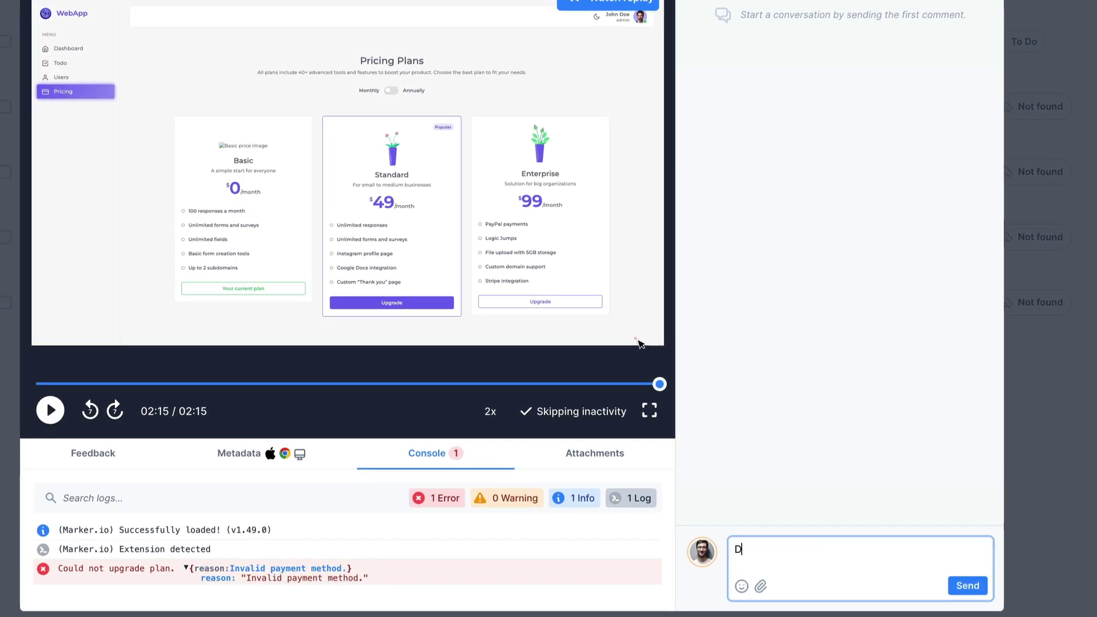
type("Did y")
type("ou have a valid pay")
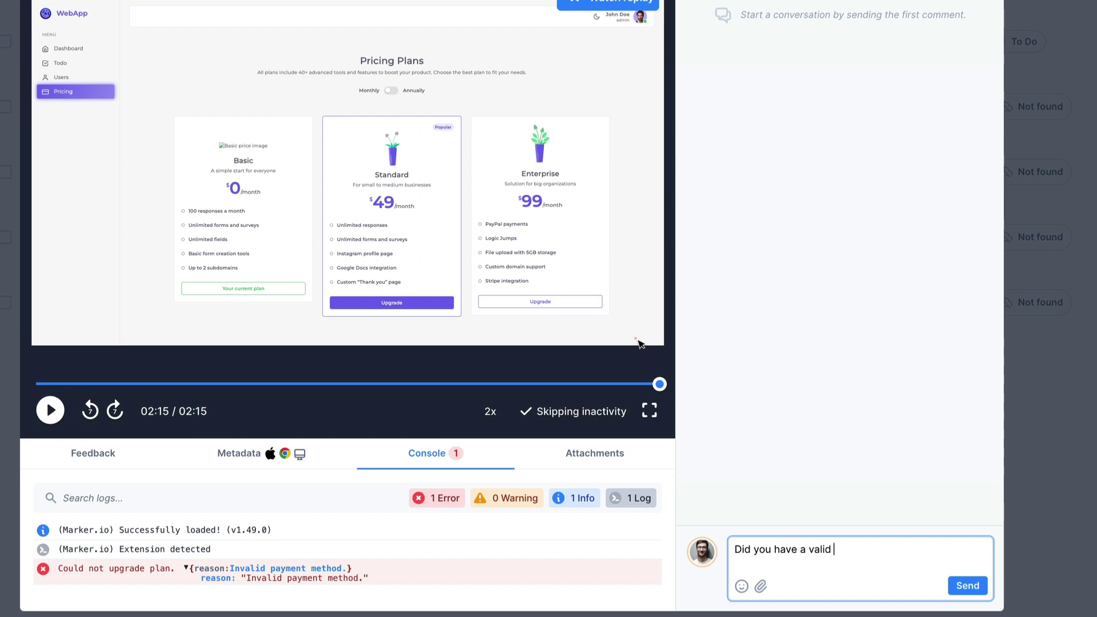
type("ment c")
key("Return")
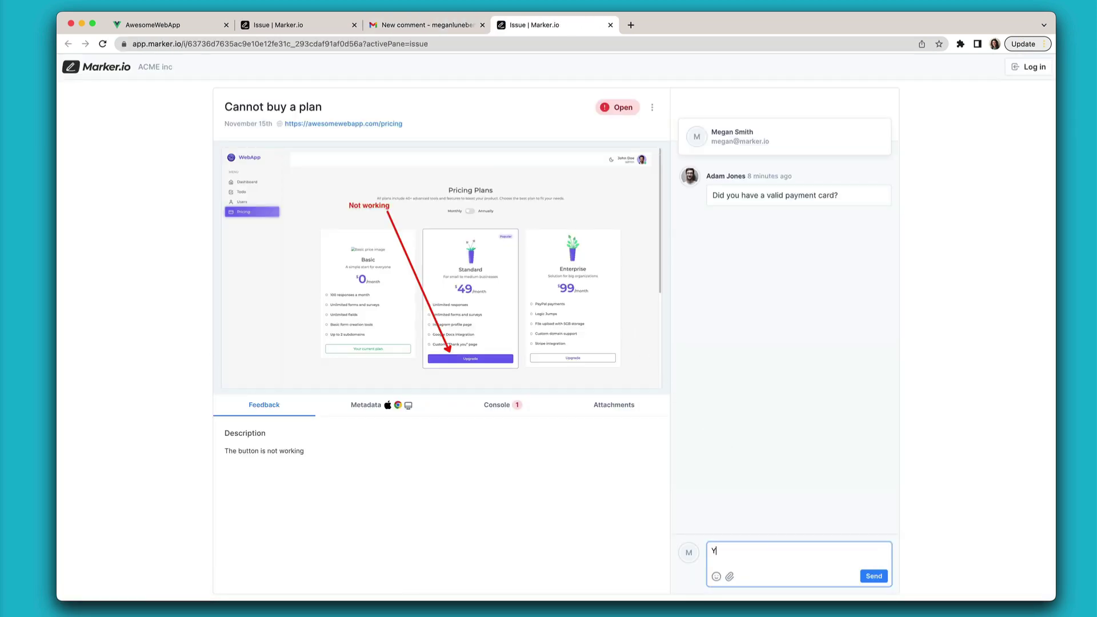
Step: Post the reply 'Yes' under the payment card question
key("Return")
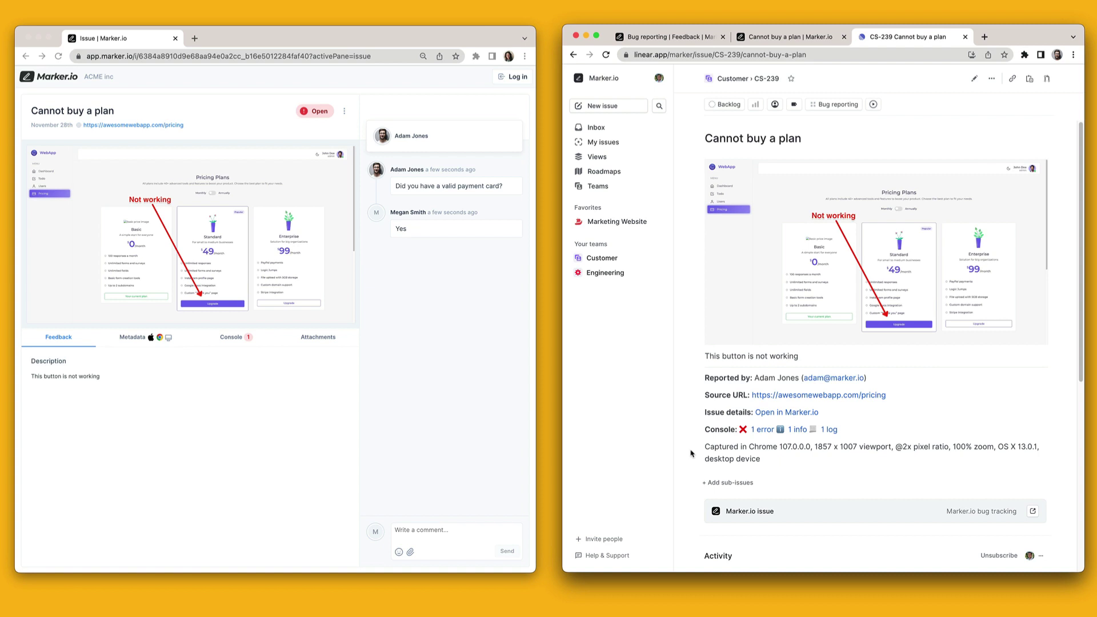
scroll(797, 433, "down", 3)
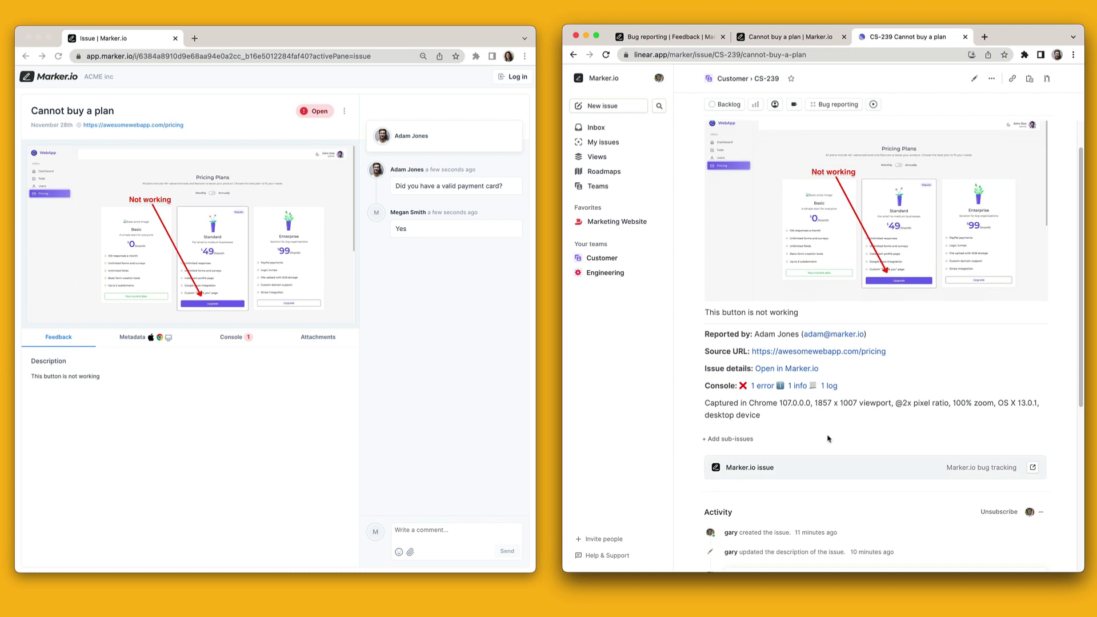
scroll(828, 439, "down", 3)
scroll(829, 439, "down", 3)
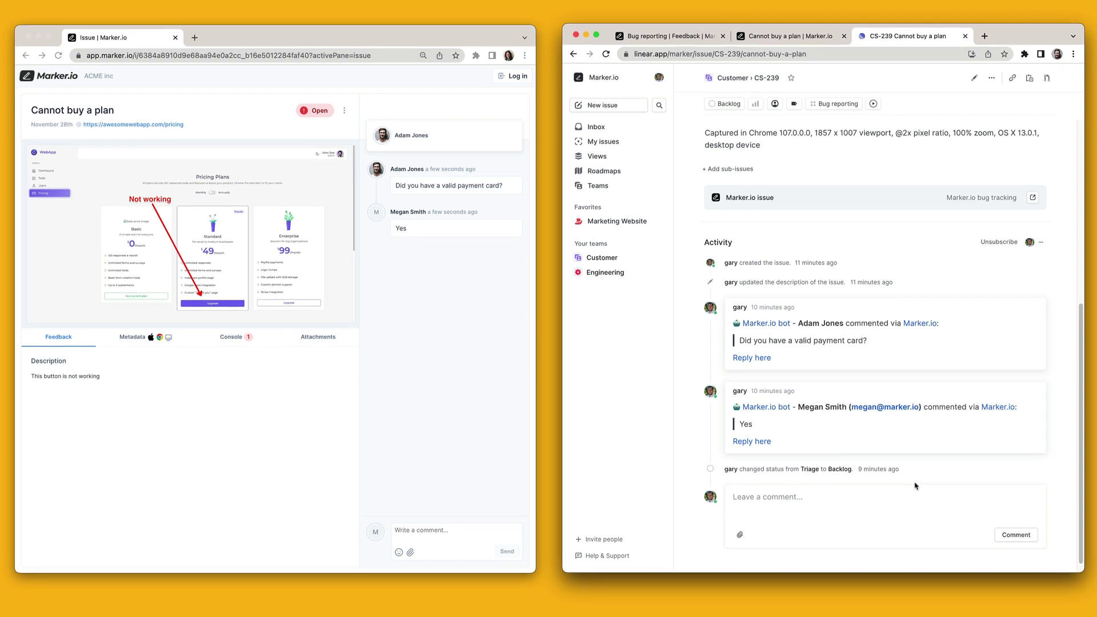
Step: Change the issue's status from Backlog to Live
left_click(727, 104)
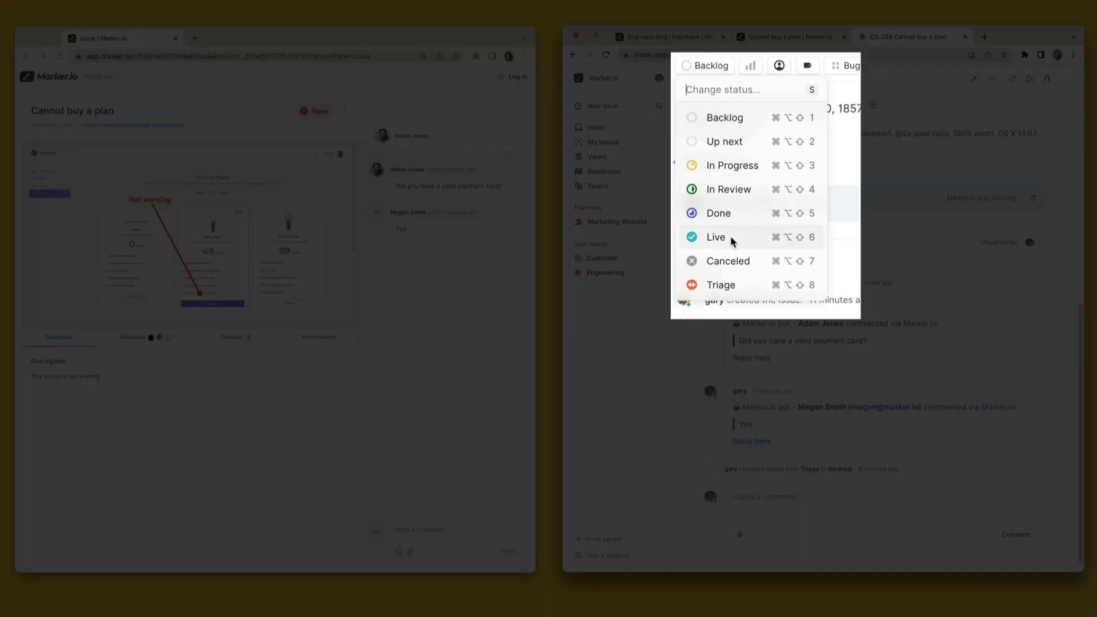
left_click(730, 236)
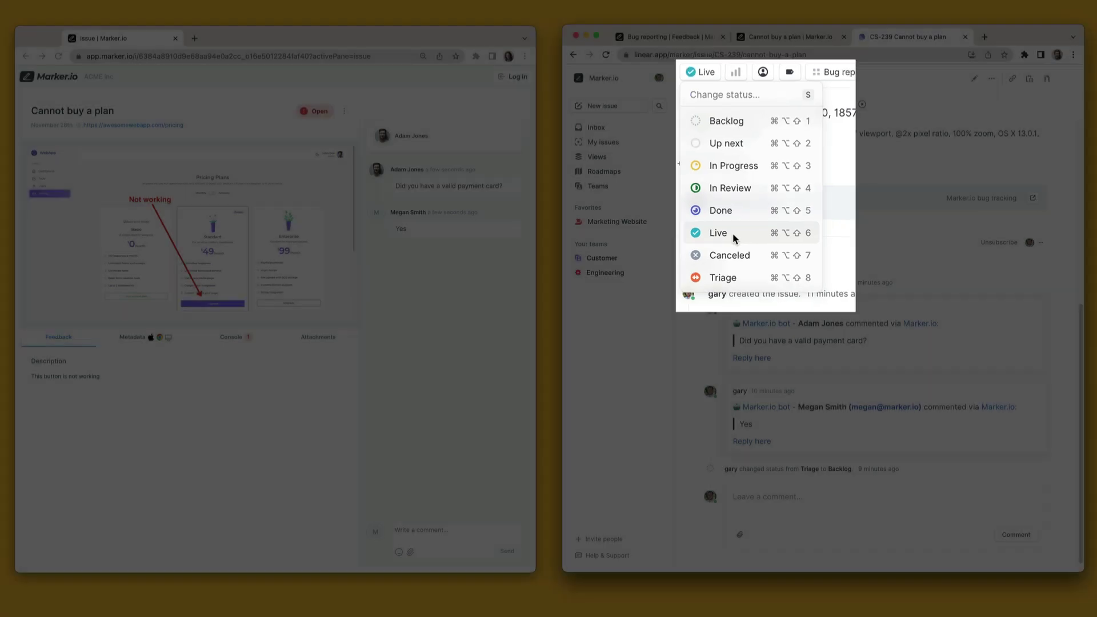